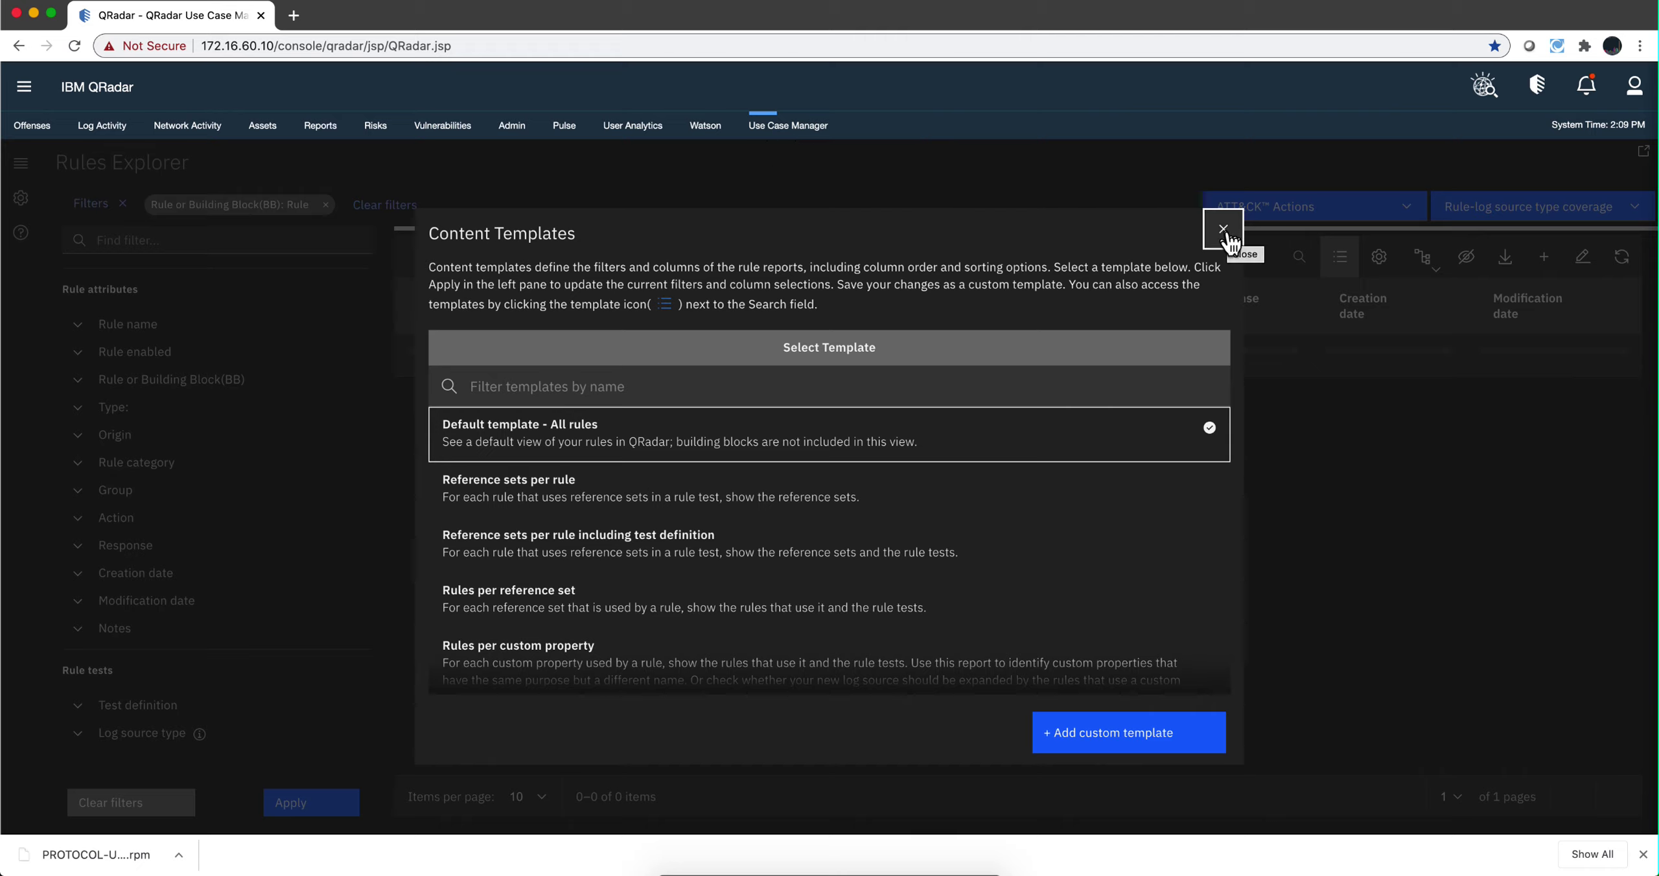
Close the Content Templates dialog so the Rules Explorer table of 818 rules is visible.
{"action": "left_click", "coordinate": [1223, 229]}
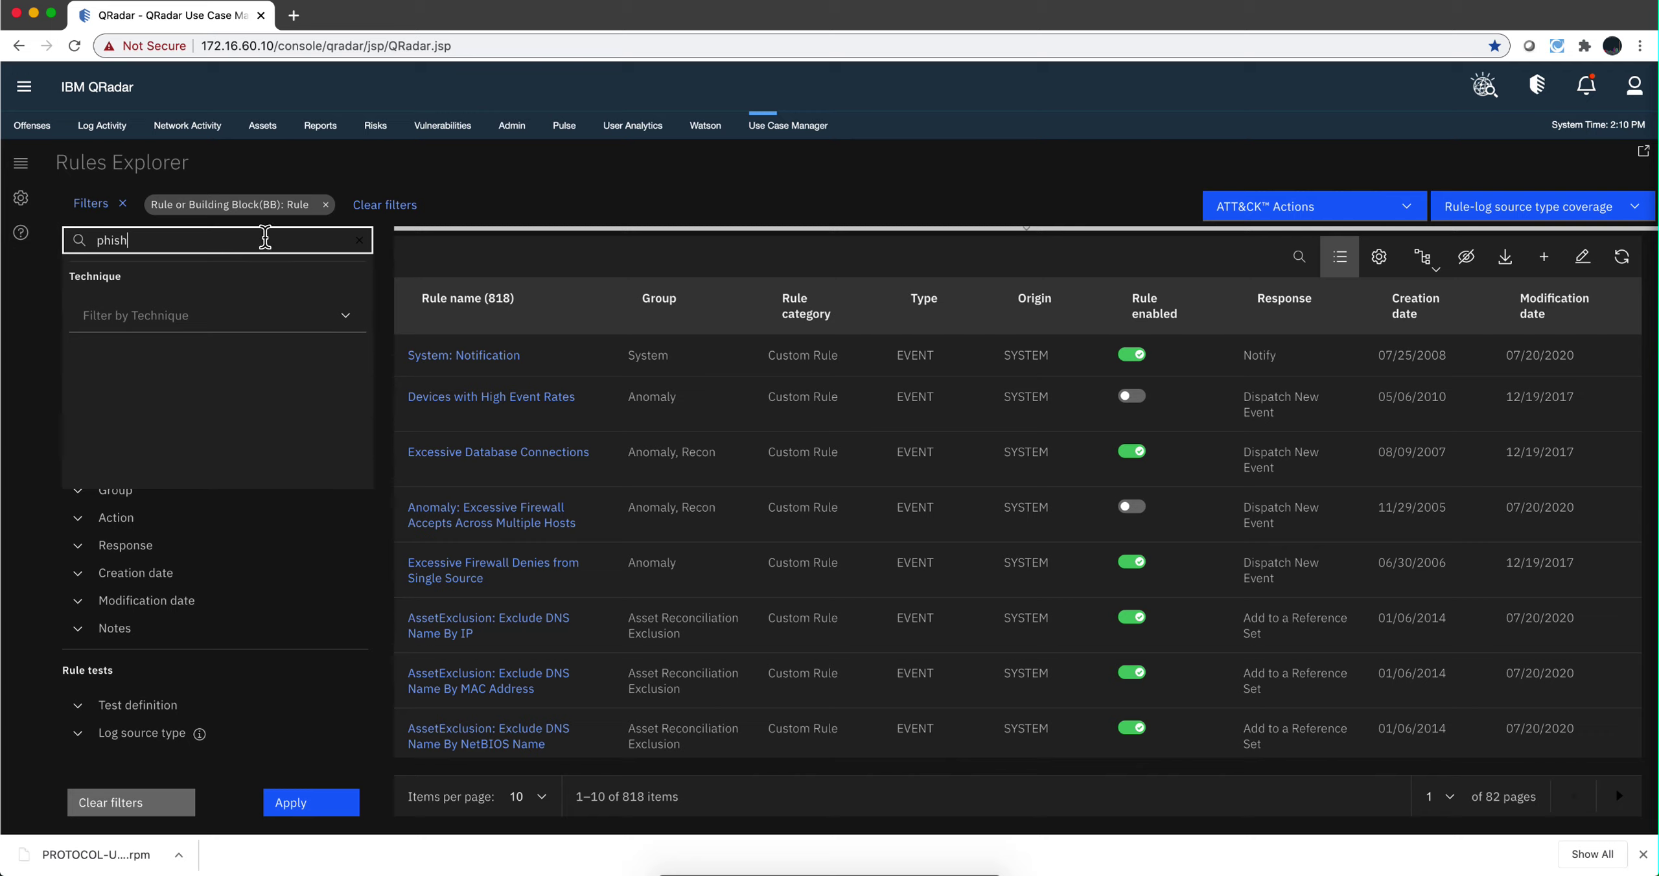
Search the filter list for 'phish', then clear that search text.
{"action": "left_click", "coordinate": [270, 234]}
{"action": "type", "text": "phish"}
{"action": "key", "text": "BackSpace"}
{"action": "key", "text": "BackSpace"}
{"action": "key", "text": "BackSpace"}
{"action": "key", "text": "BackSpace"}
{"action": "key", "text": "BackSpace"}
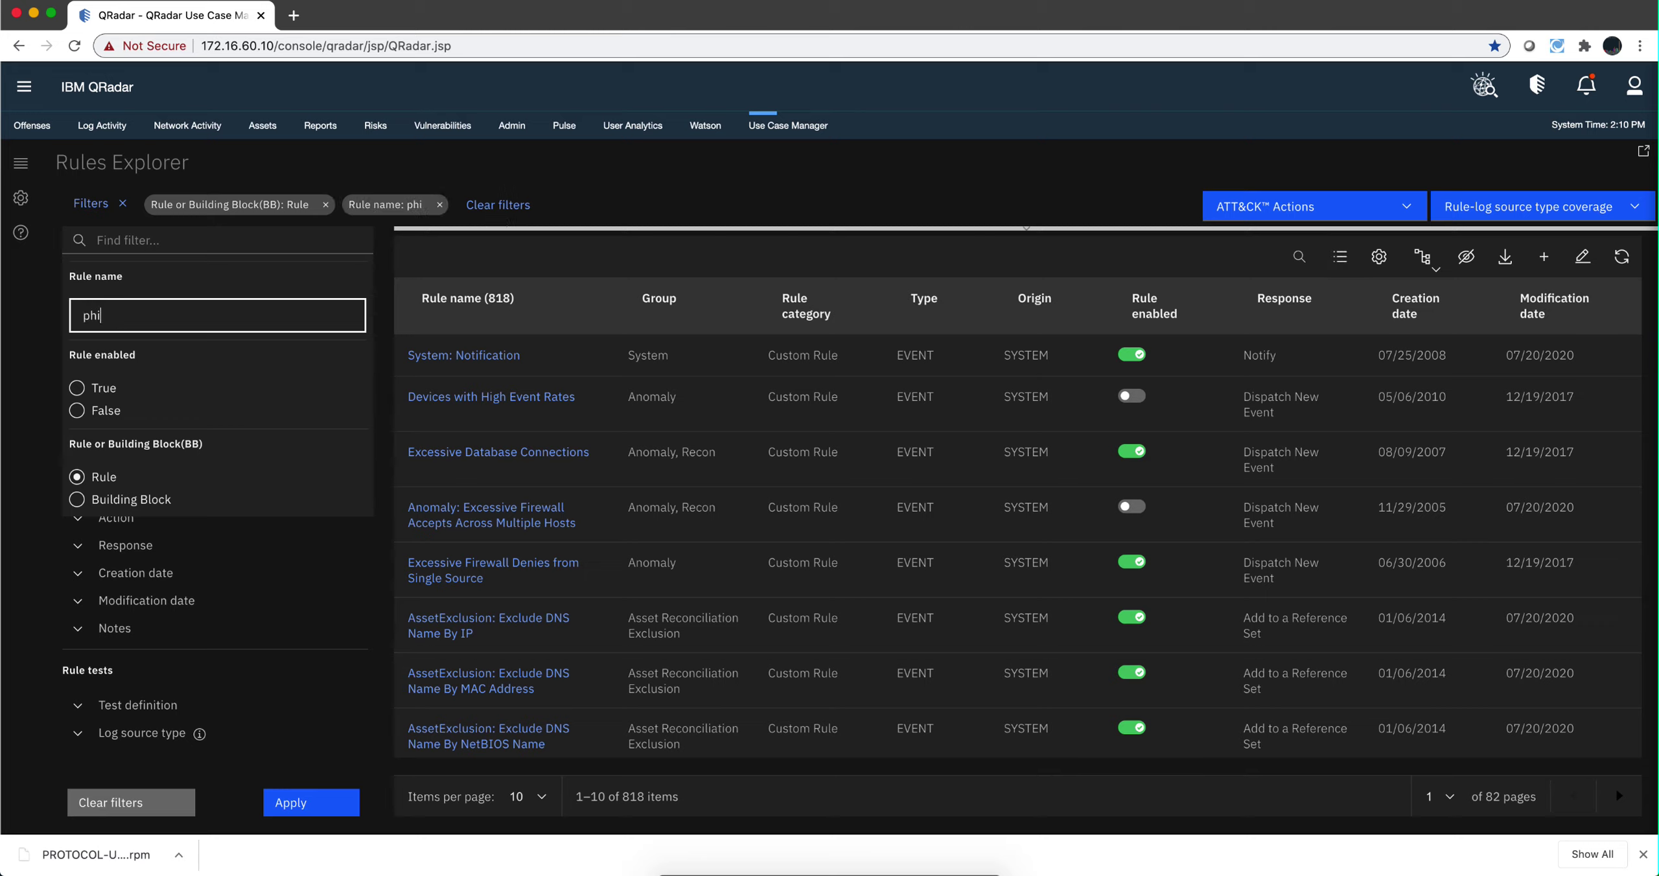
Enter 'phishing' as the Rule name regex filter pattern.
{"action": "left_click", "coordinate": [107, 316]}
{"action": "type", "text": "phin"}
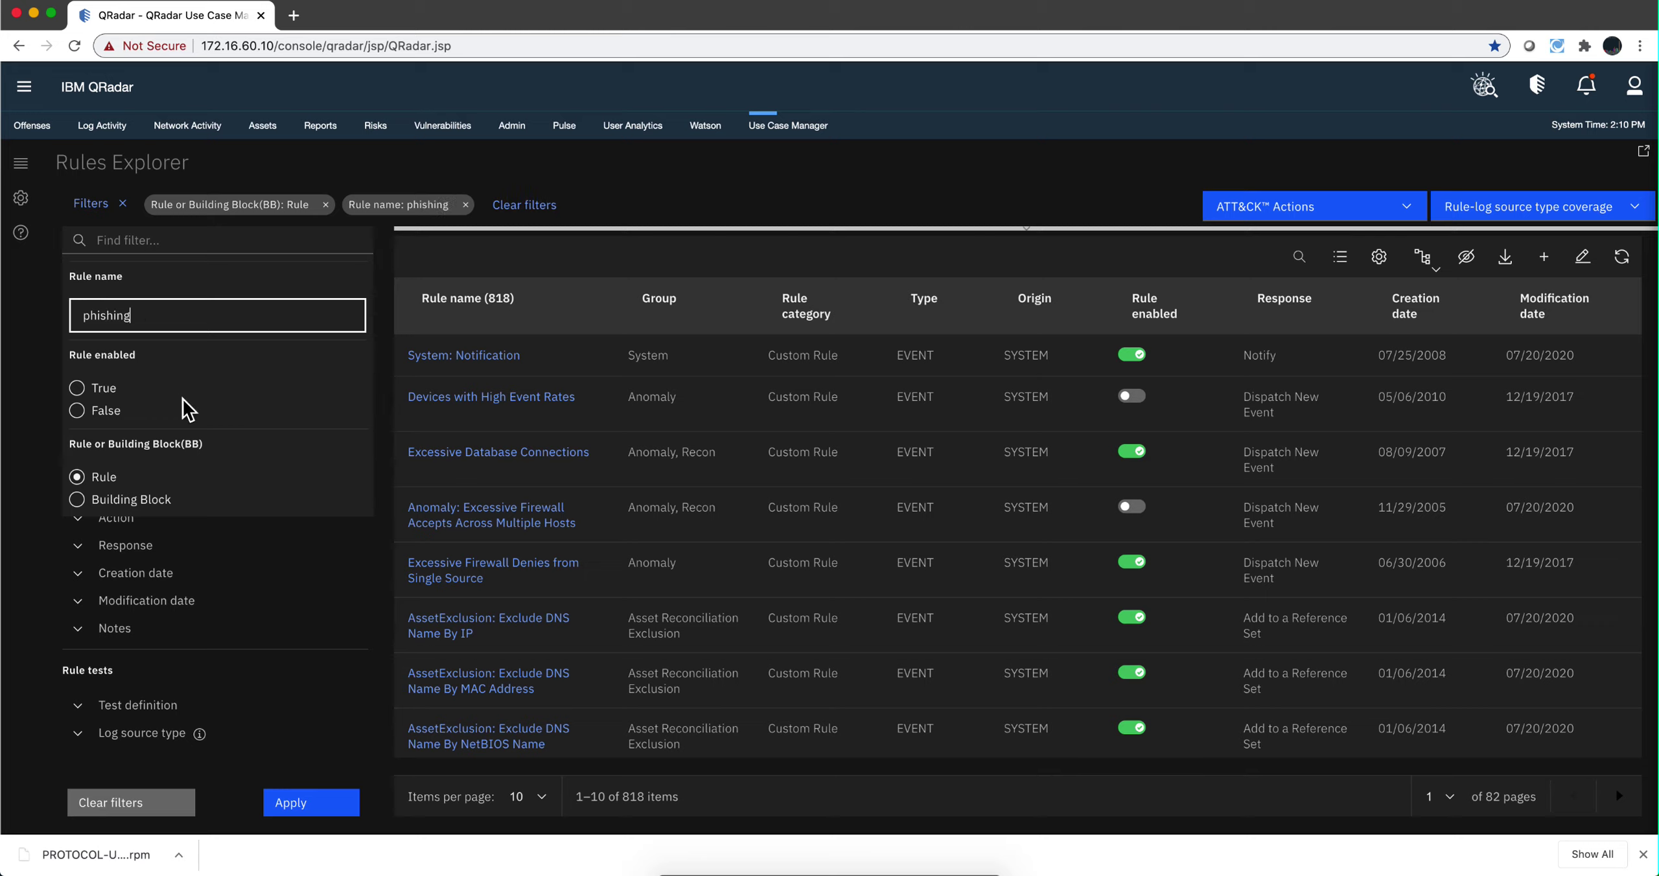
{"action": "key", "text": "BackSpace"}
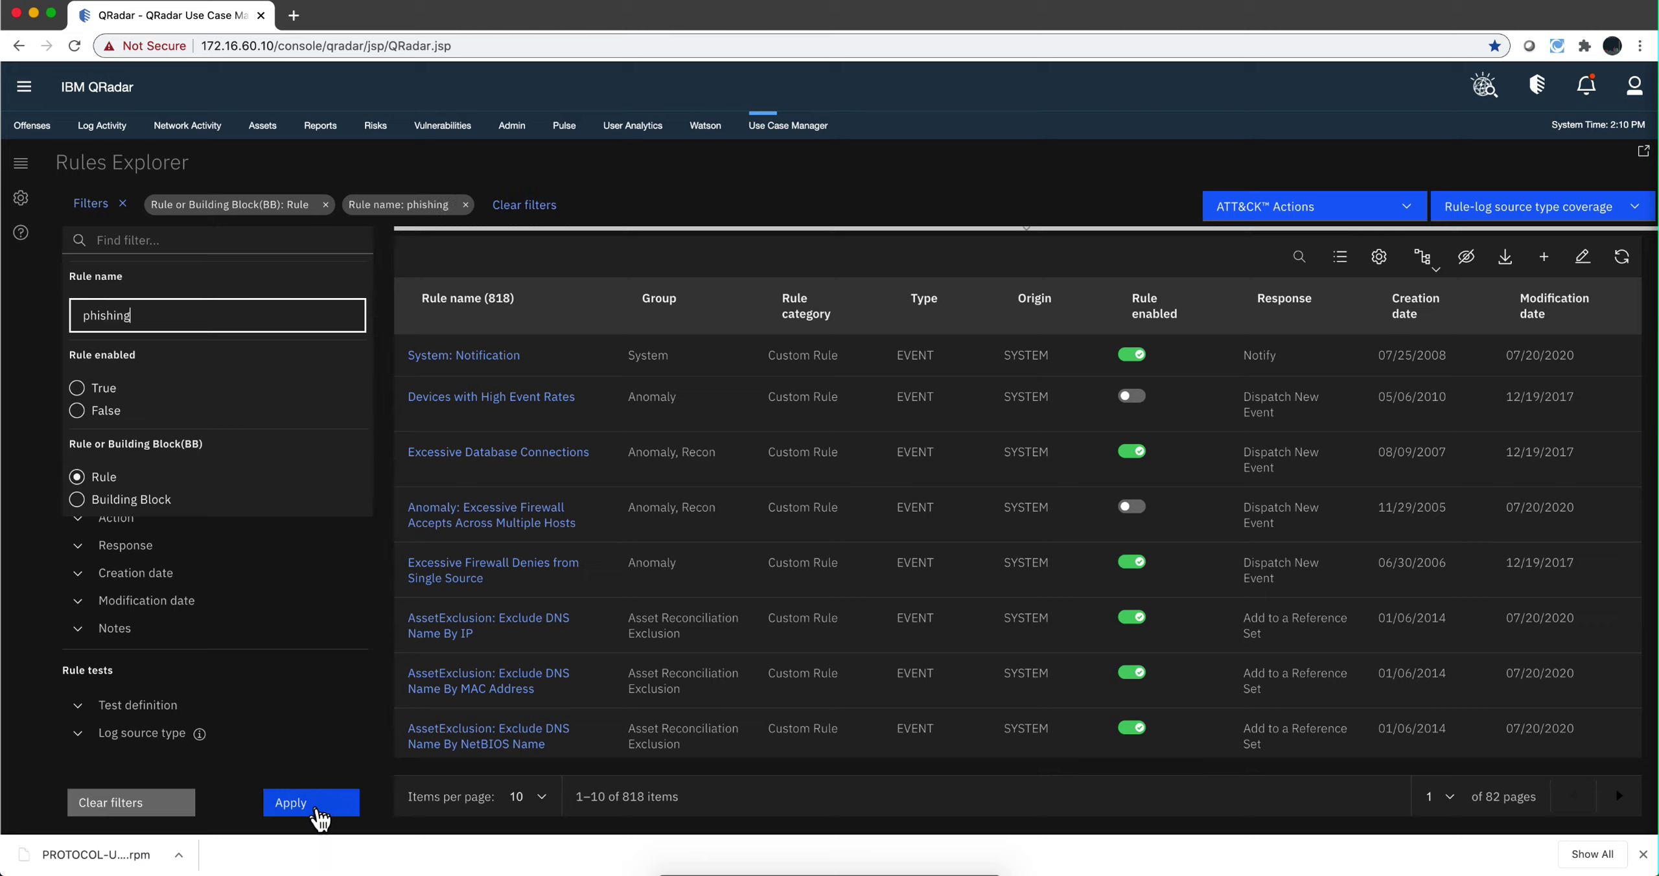
{"action": "type", "text": "shing"}
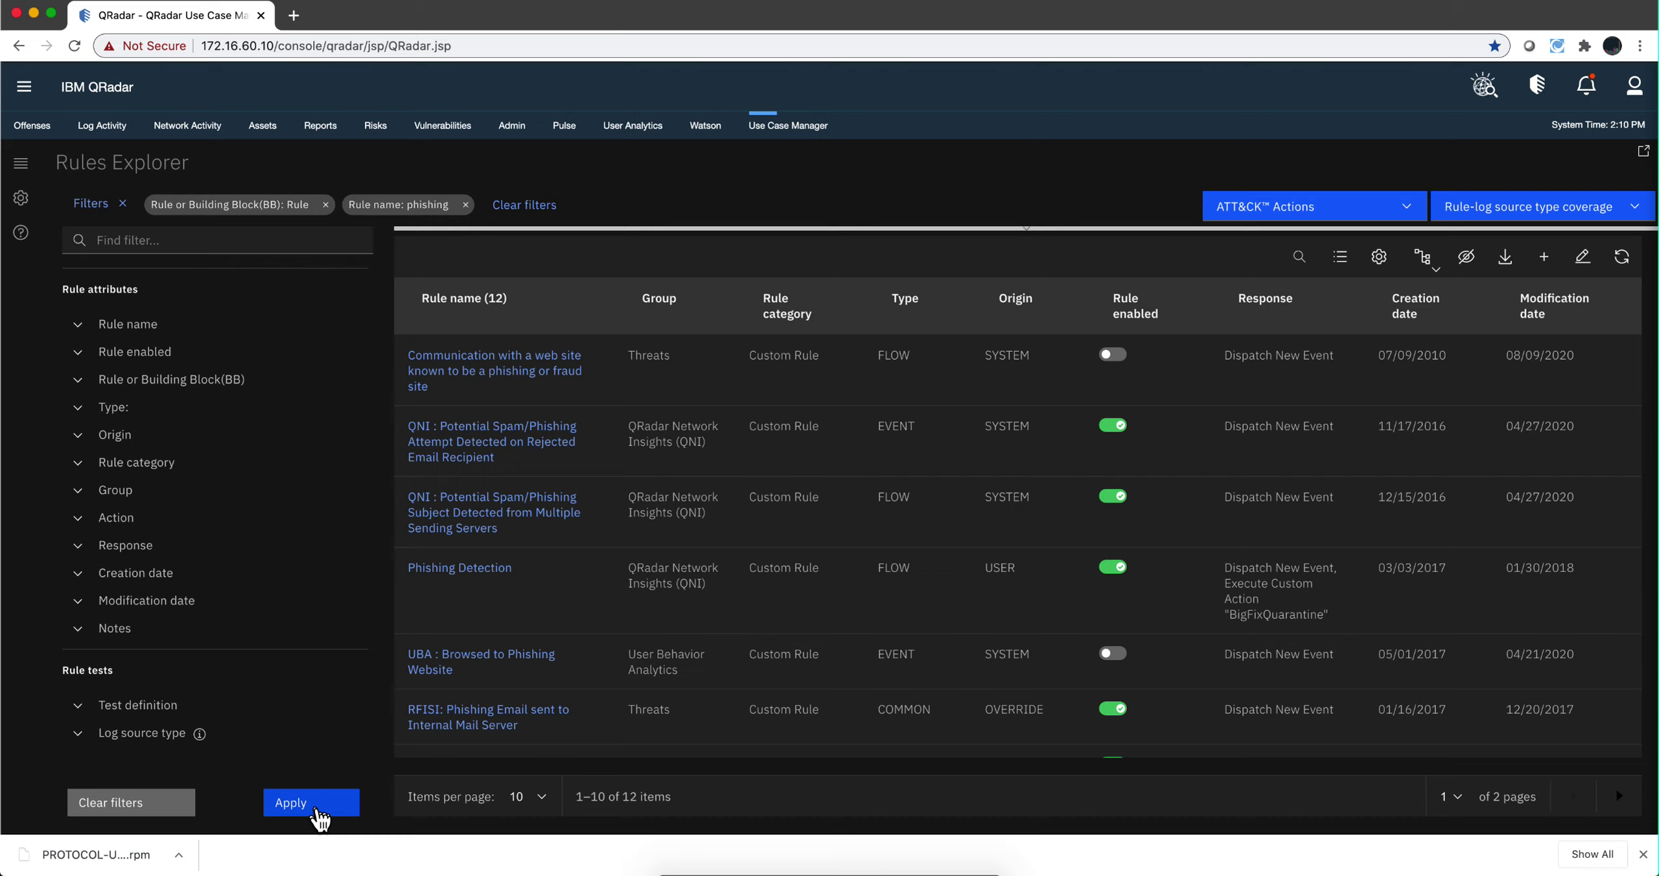
Apply the 'phishing' Rule name filter and scroll through the 12 matching rules and the filter panel.
{"action": "left_click", "coordinate": [316, 810]}
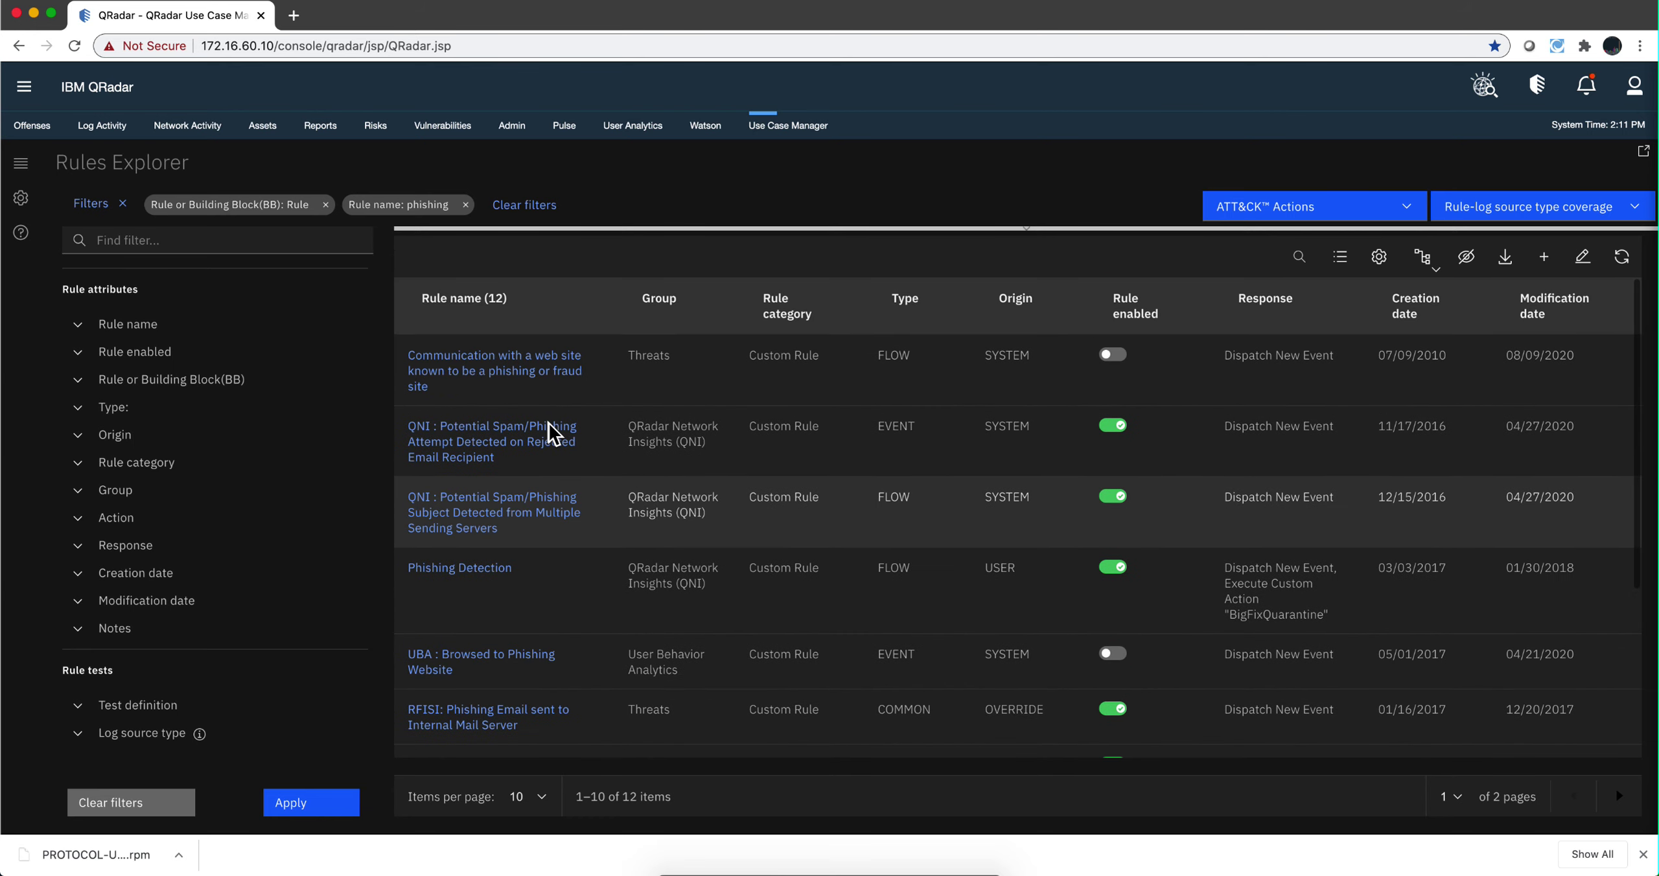
{"action": "scroll", "coordinate": [602, 465], "scroll_direction": "down", "scroll_amount": 2}
{"action": "scroll", "coordinate": [603, 465], "scroll_direction": "down", "scroll_amount": 5}
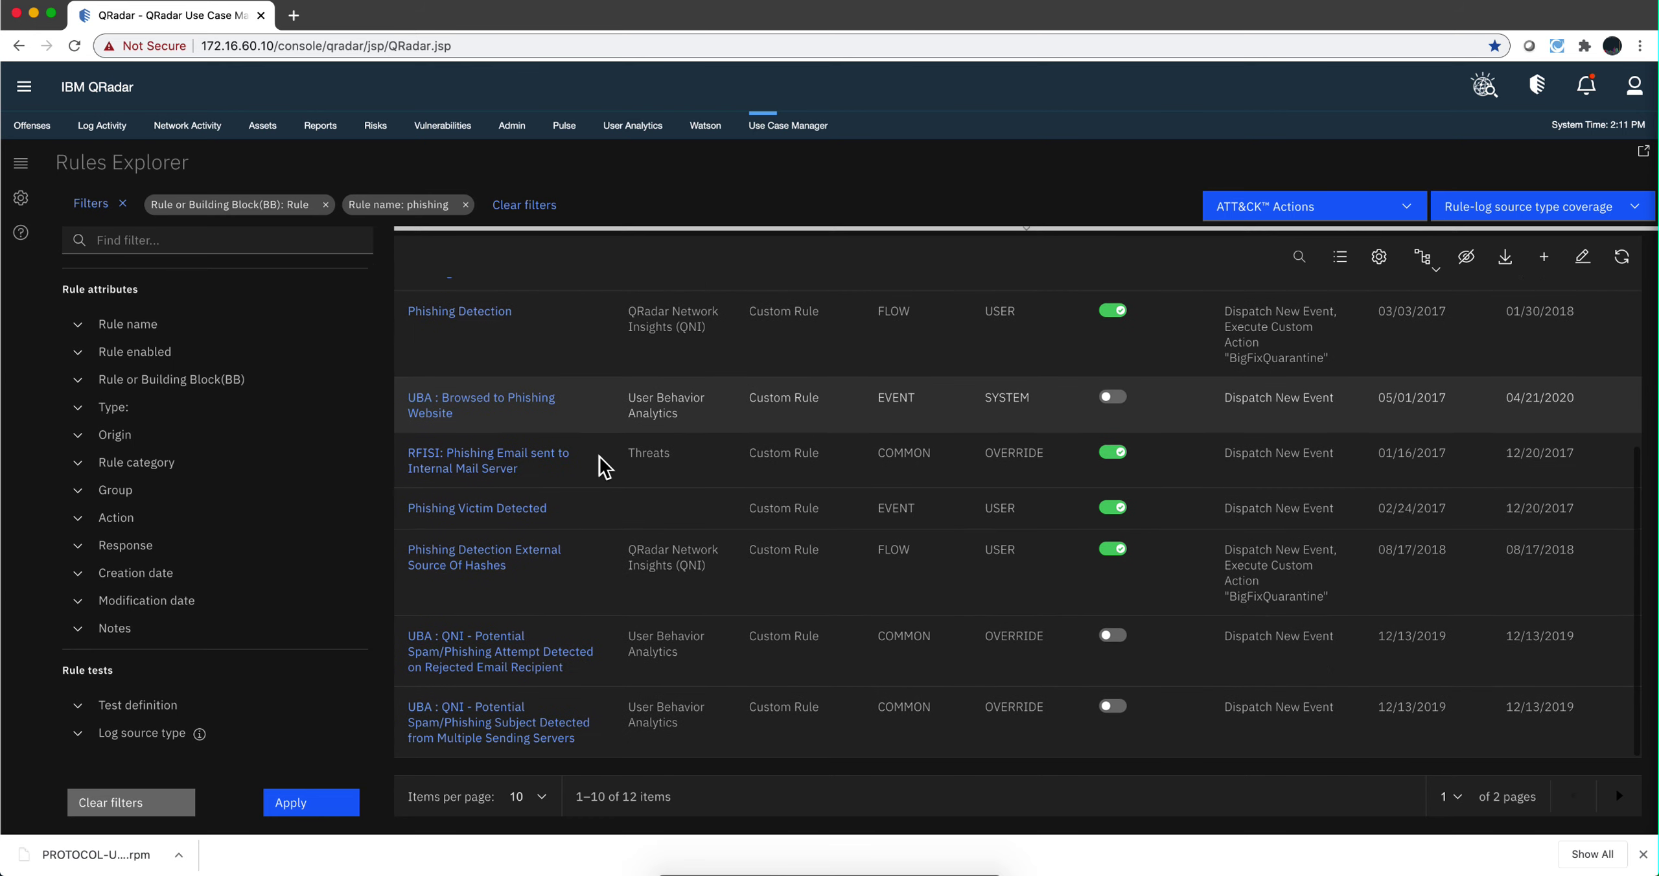
{"action": "scroll", "coordinate": [554, 434], "scroll_direction": "up", "scroll_amount": 7}
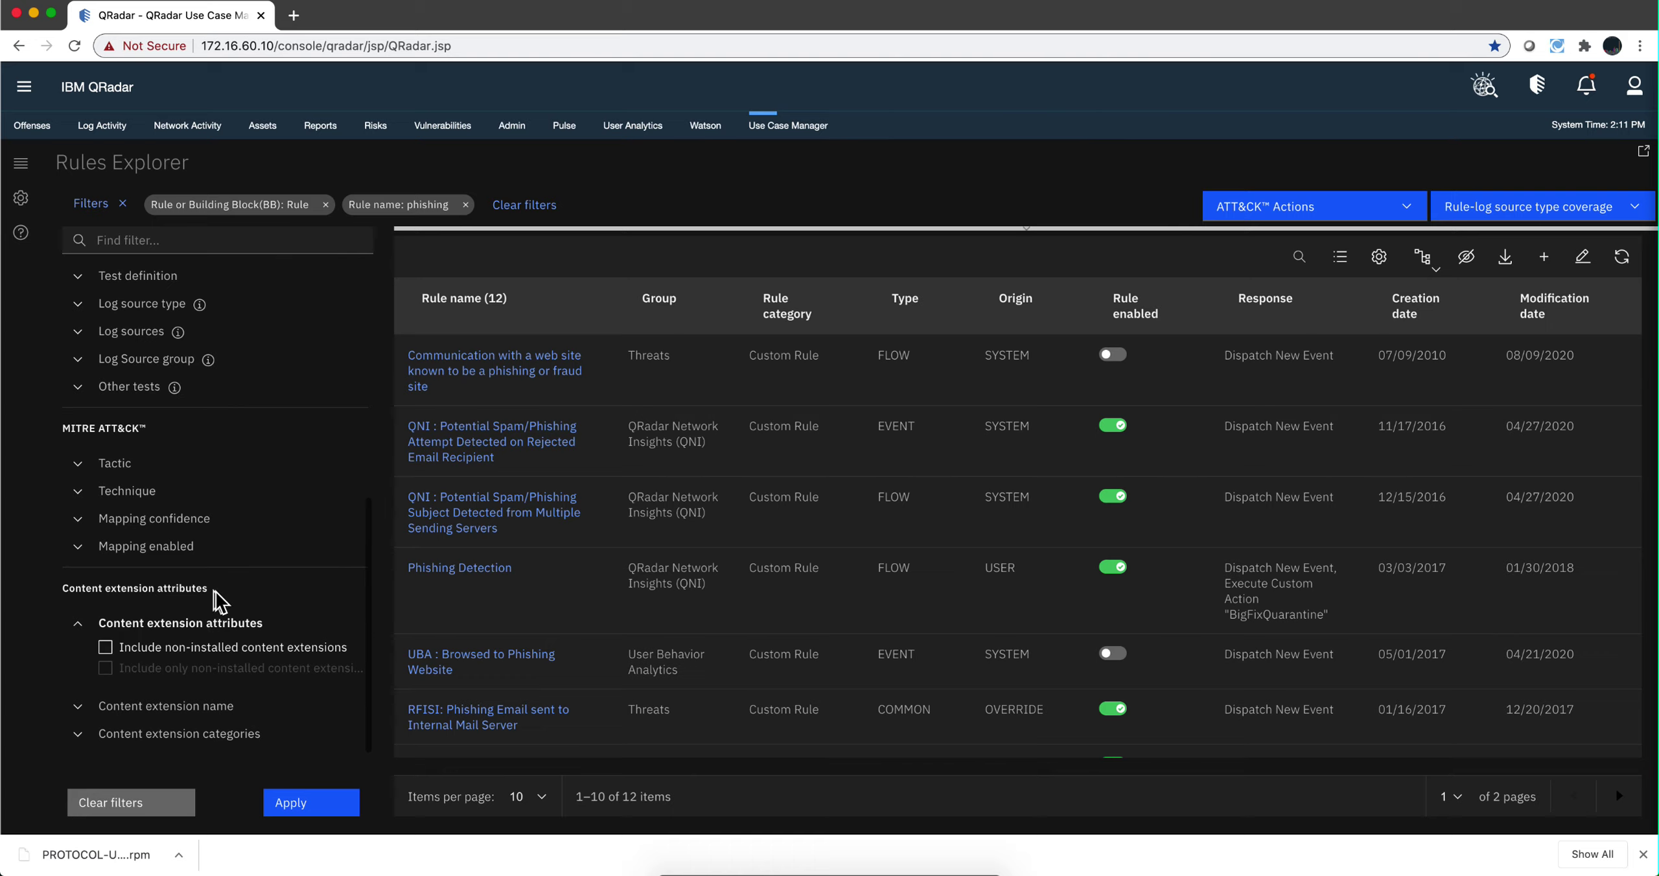
{"action": "scroll", "coordinate": [271, 583], "scroll_direction": "down", "scroll_amount": 1}
{"action": "scroll", "coordinate": [271, 583], "scroll_direction": "down", "scroll_amount": 8}
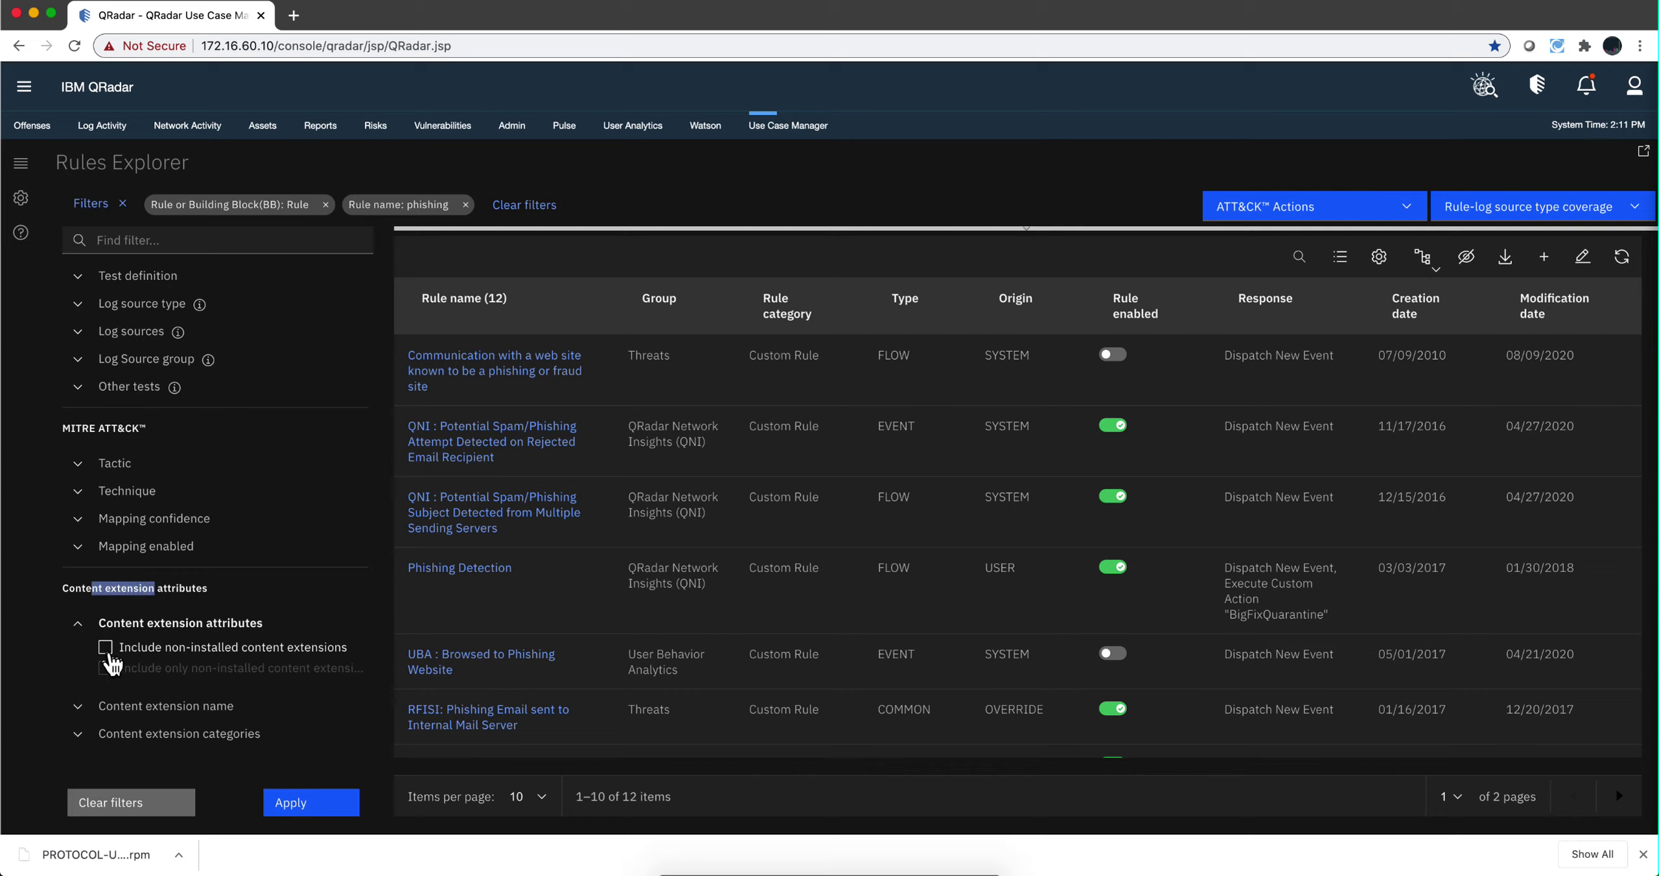
Include non-installed content extensions, apply it, then tick Include only non-installed content extensions.
{"action": "left_click_drag", "start_coordinate": [154, 586], "coordinate": [90, 583]}
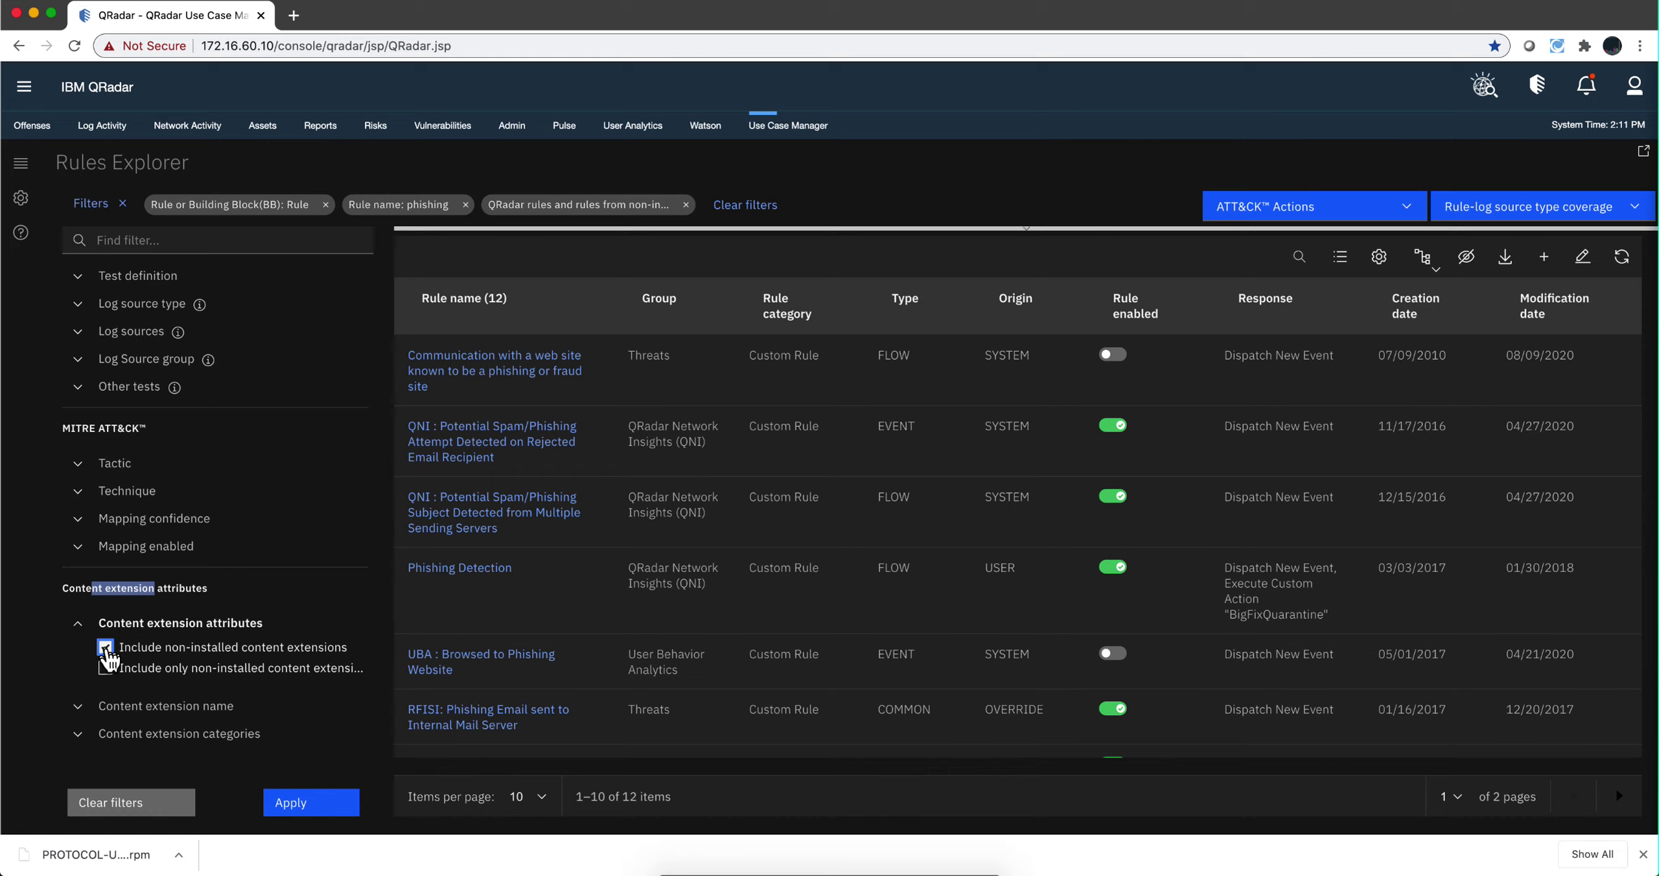
{"action": "left_click", "coordinate": [105, 648]}
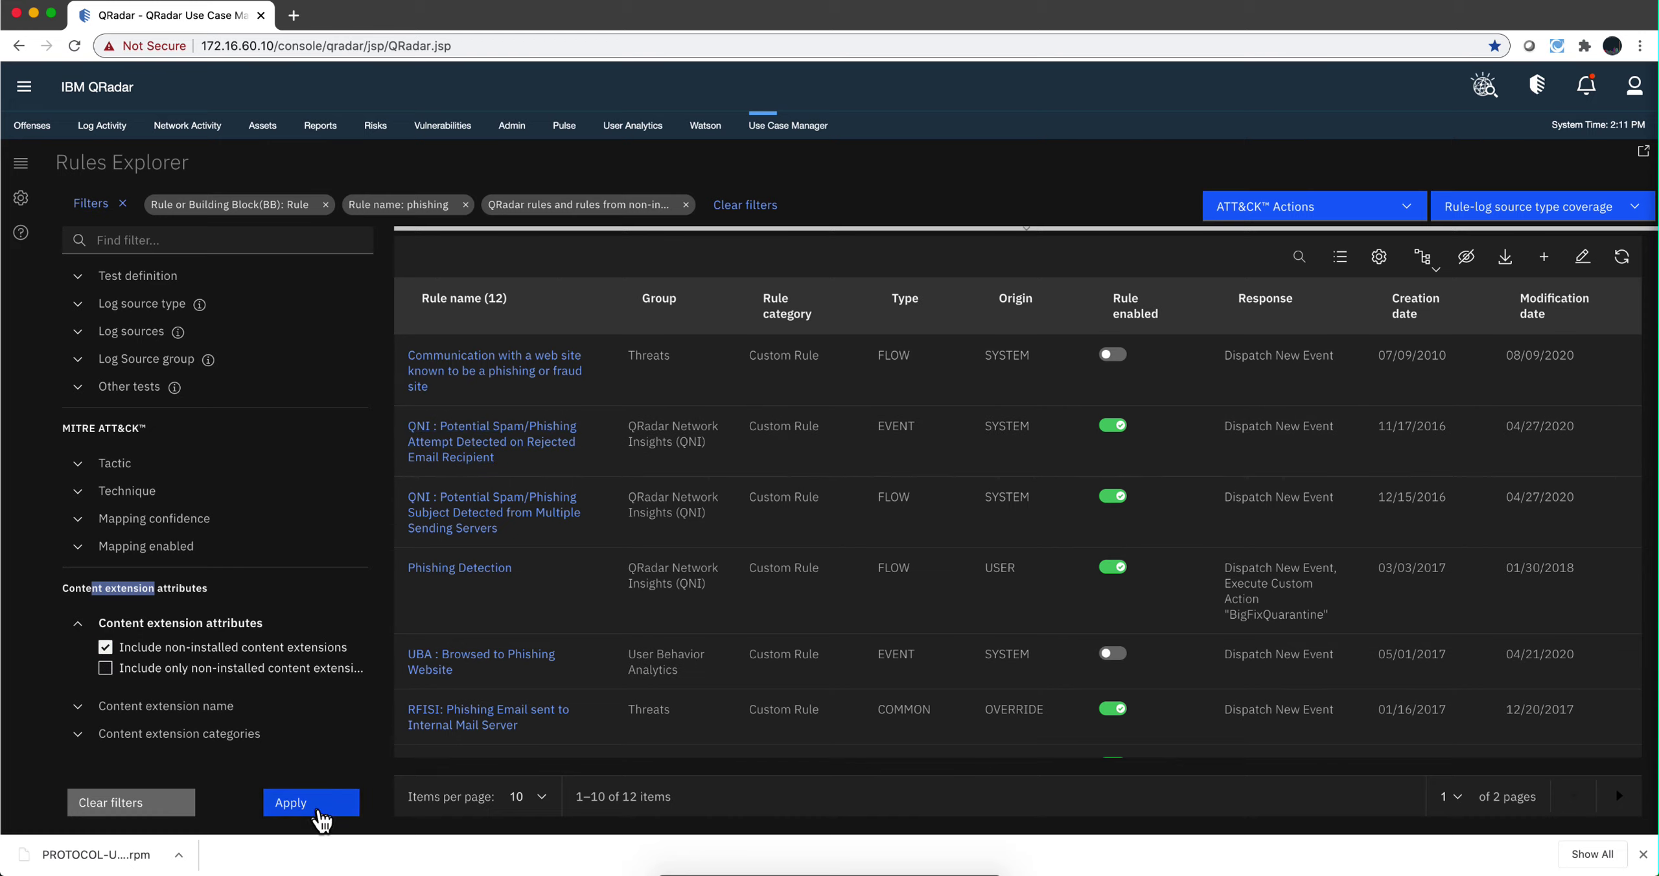
{"action": "left_click", "coordinate": [318, 811]}
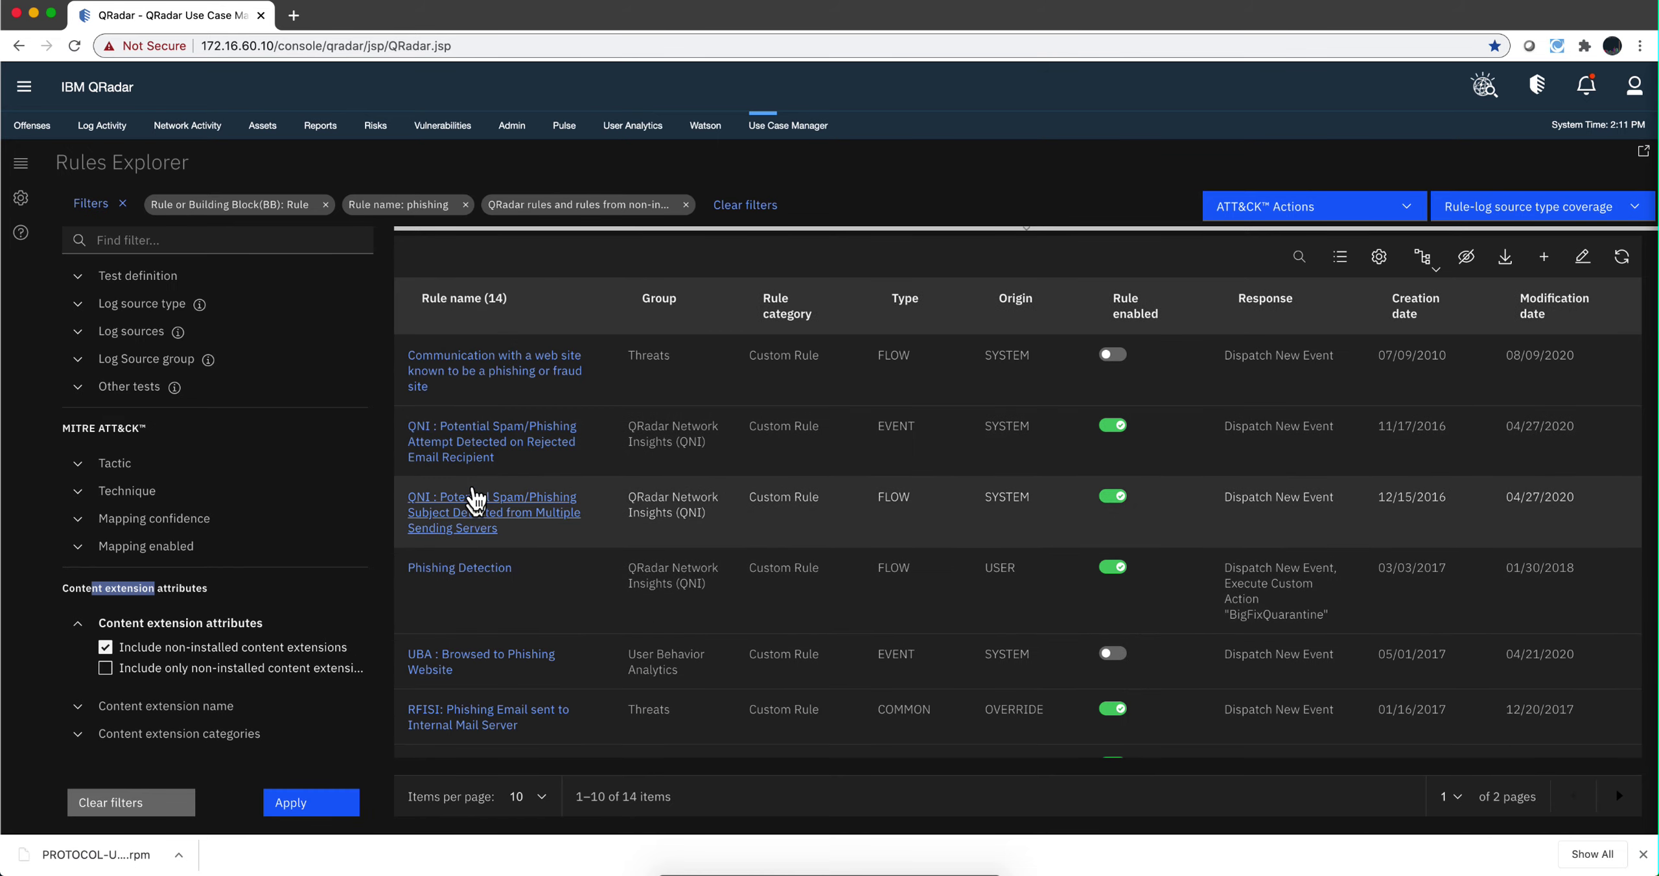
{"action": "left_click", "coordinate": [105, 667]}
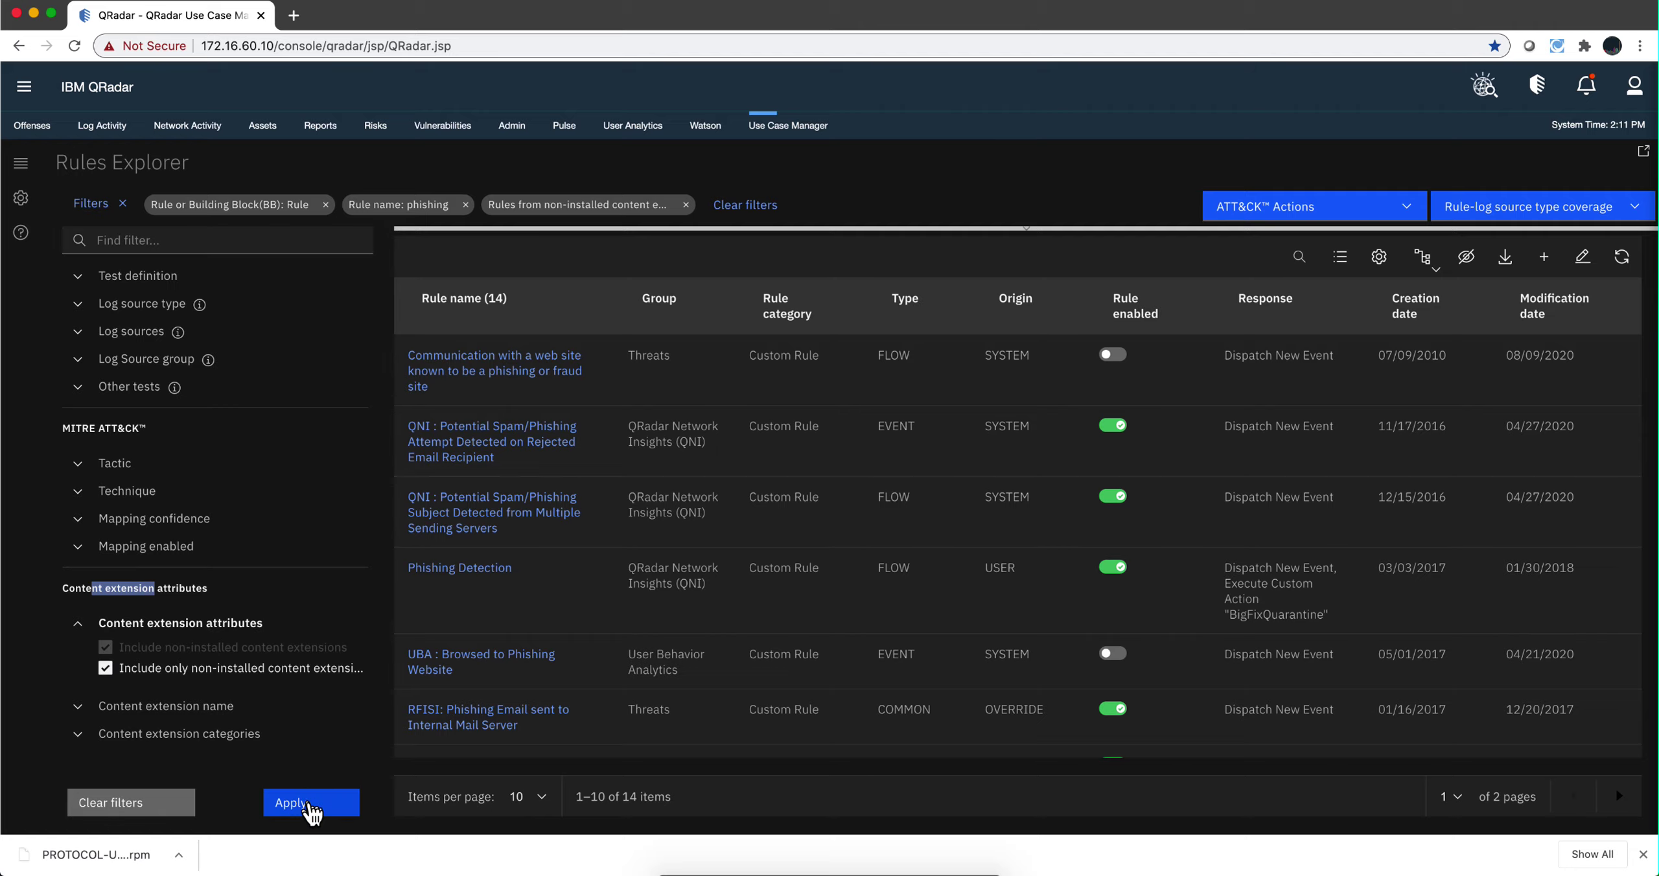
Apply the non-installed-only filter to show 2 rules and add a Content extension name column.
{"action": "left_click", "coordinate": [311, 805]}
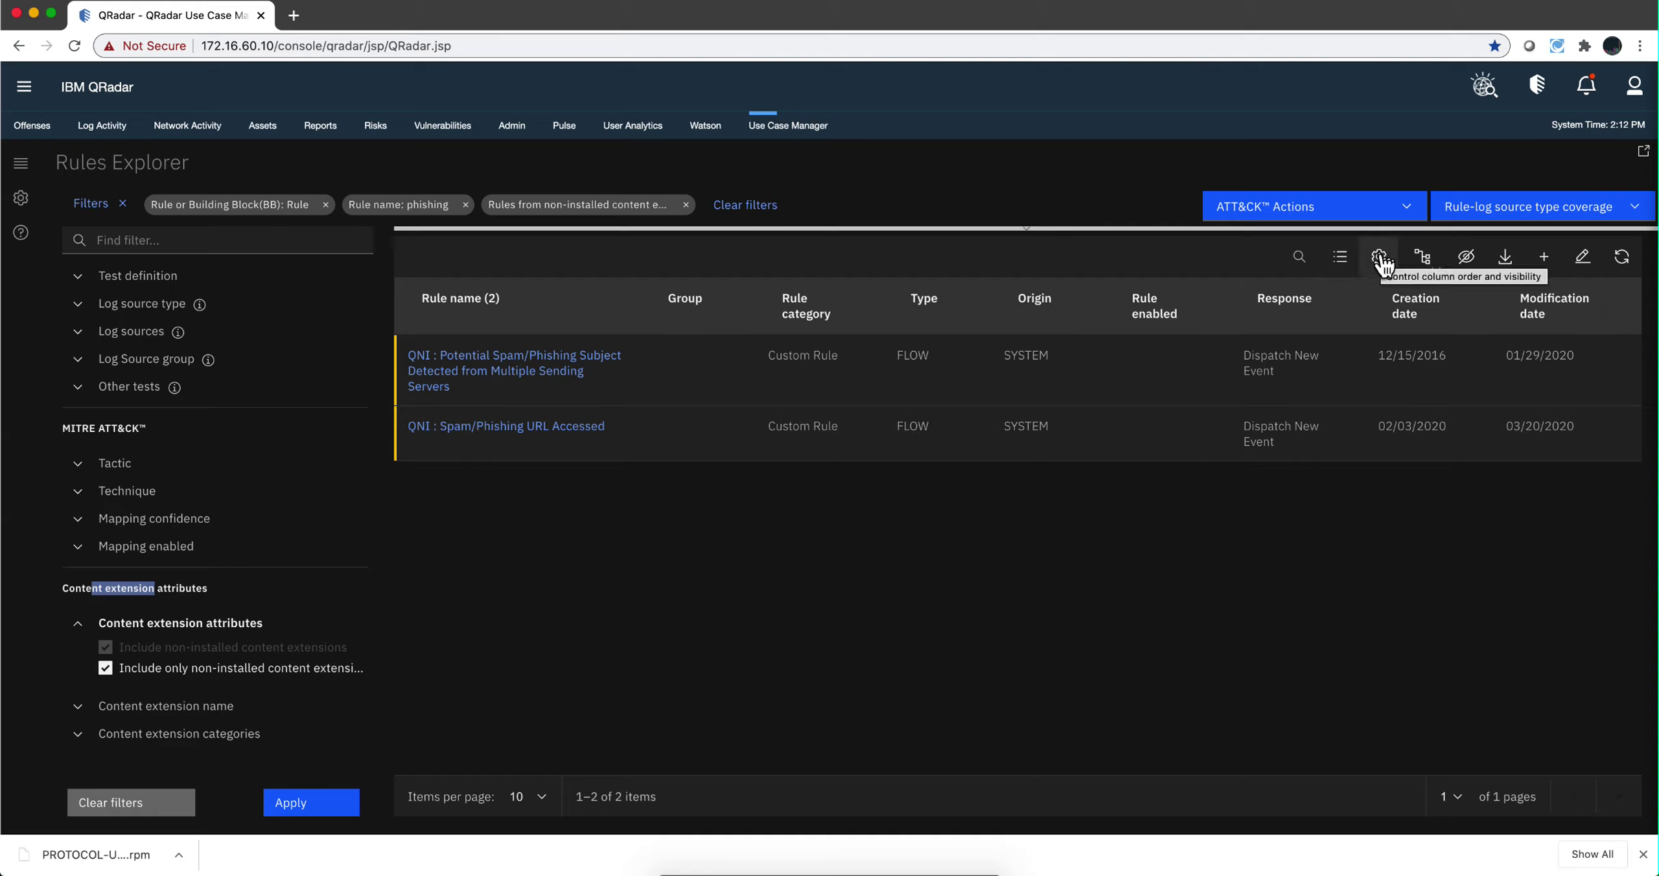
{"action": "left_click", "coordinate": [1380, 259]}
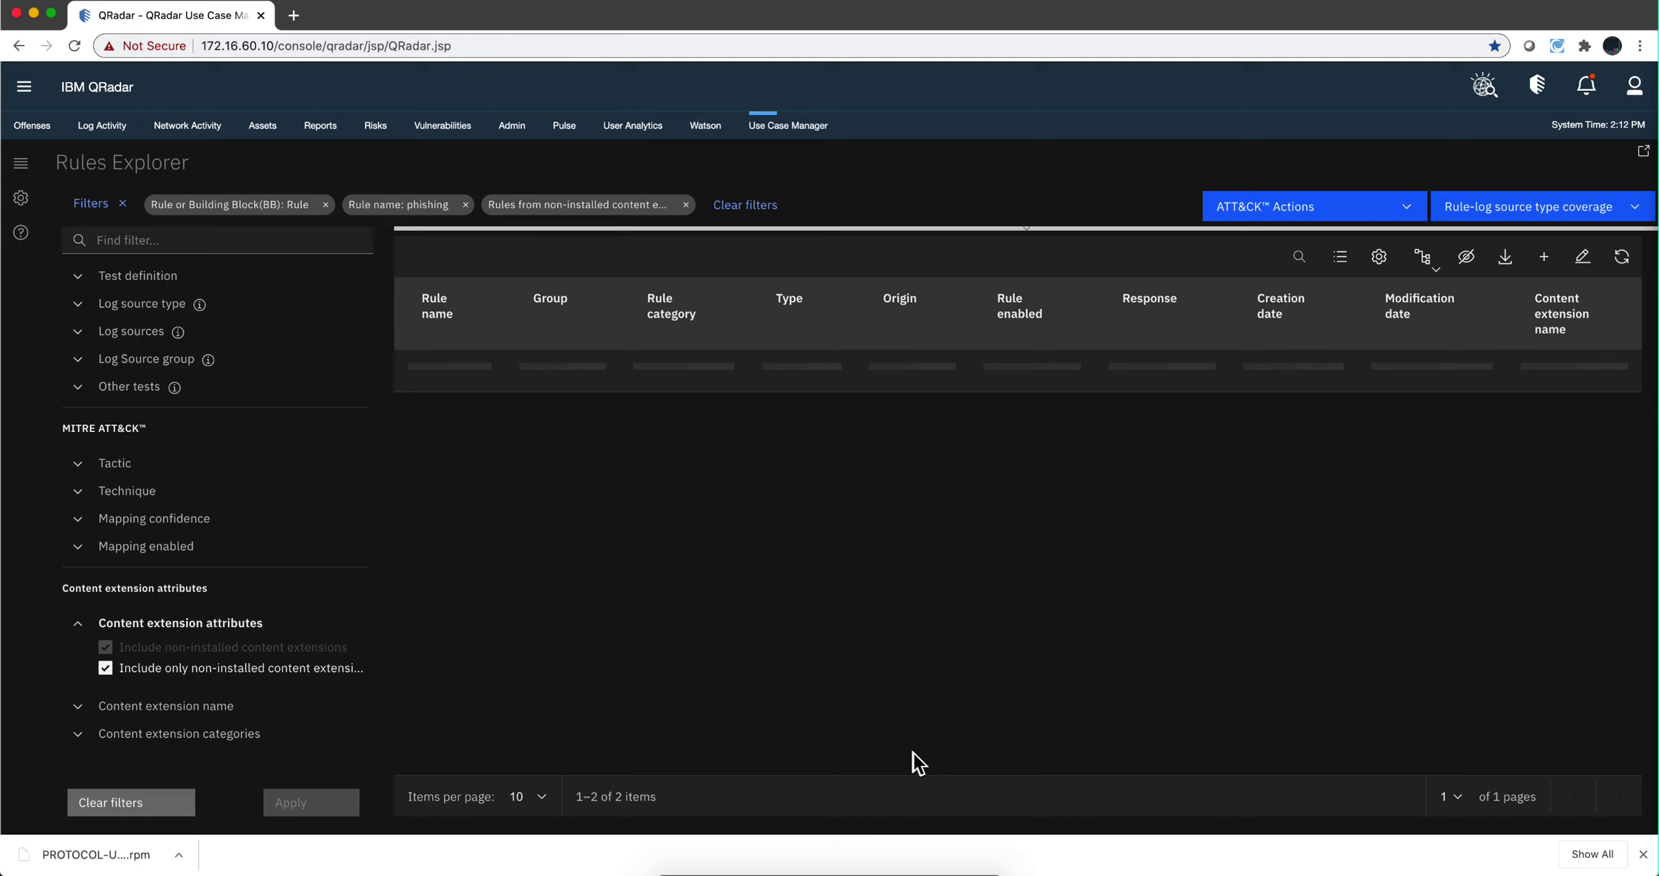
{"action": "left_click", "coordinate": [539, 671]}
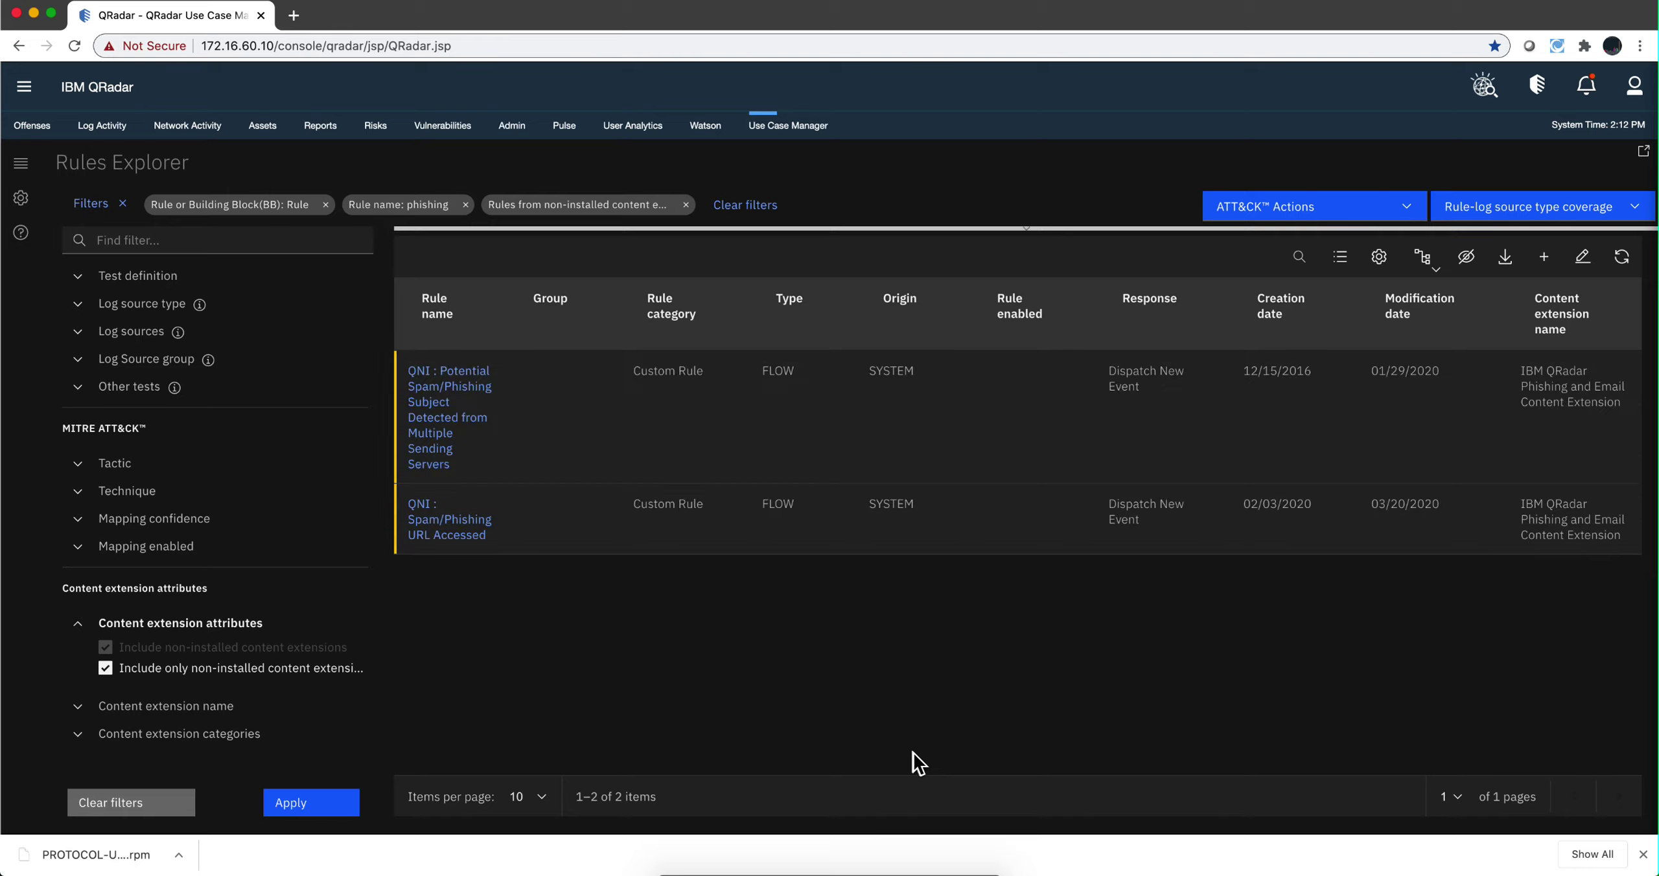
{"action": "left_click", "coordinate": [916, 765]}
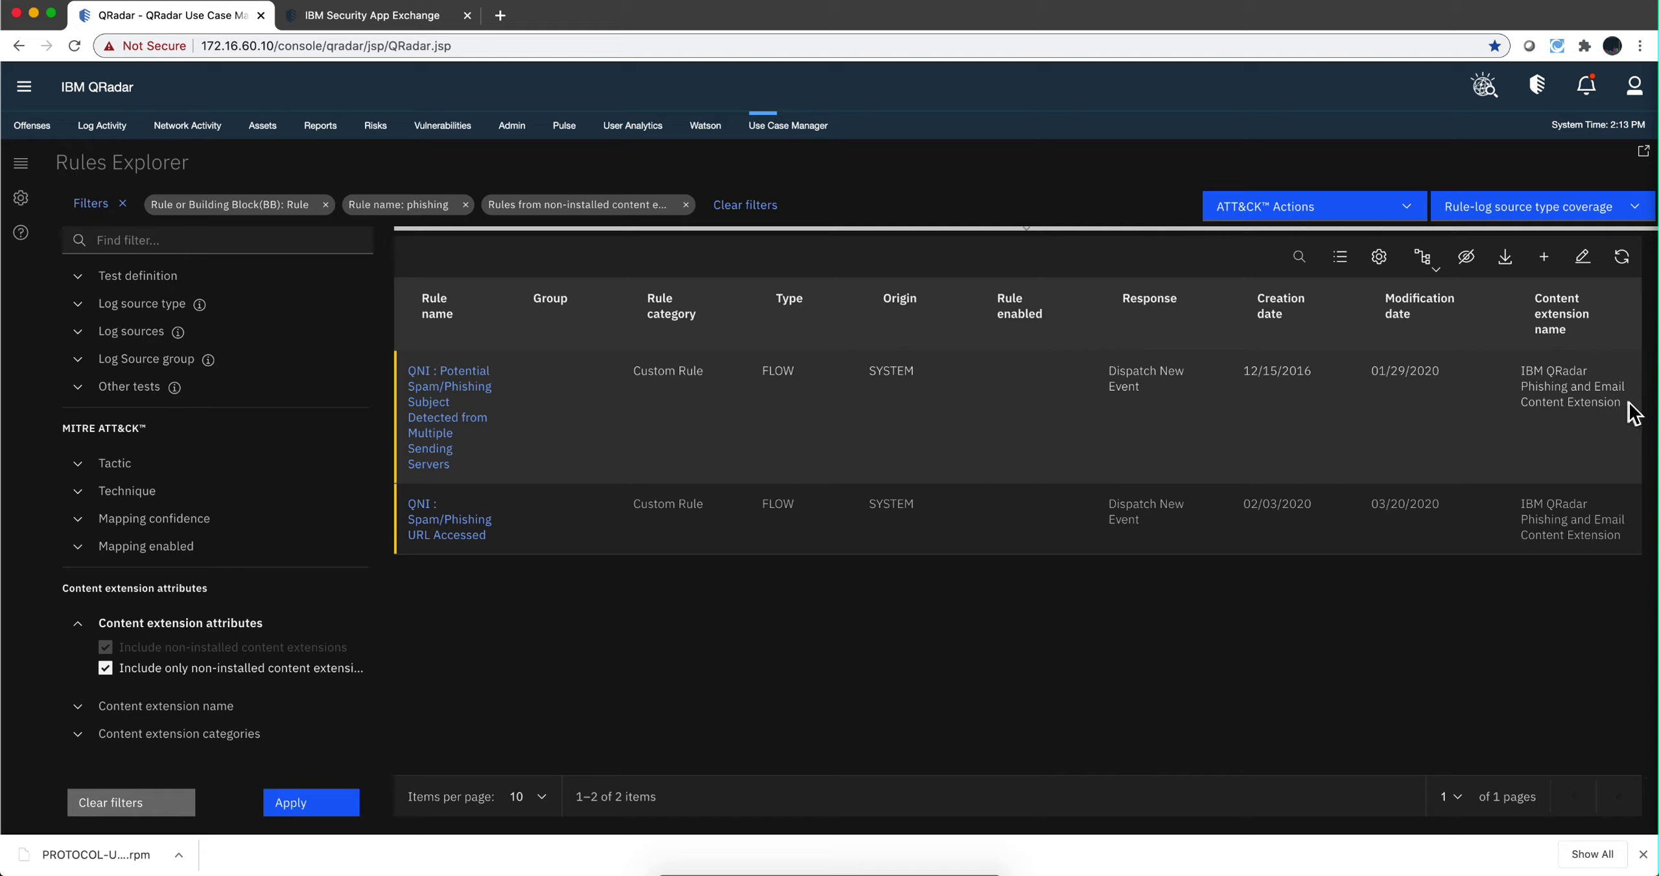
Search App Exchange for the copied 'IBM QRadar Phishing and Email Content Extension' and open its package.
{"action": "left_click_drag", "start_coordinate": [1626, 408], "coordinate": [1510, 375]}
{"action": "key", "text": "super+c"}
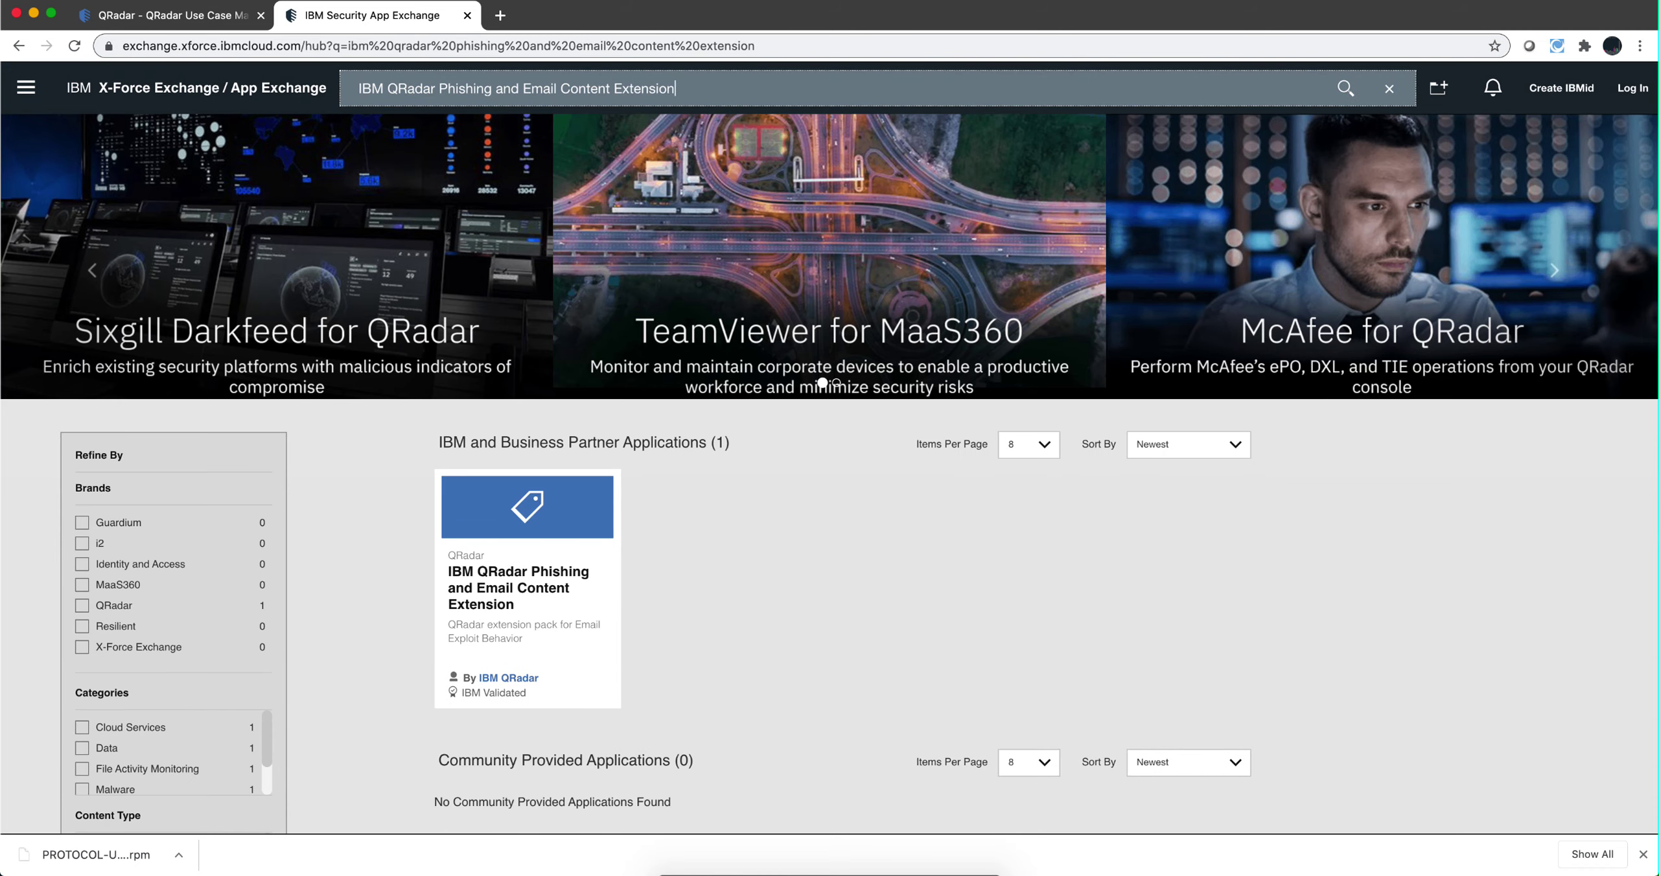
{"action": "left_click", "coordinate": [397, 19]}
{"action": "left_click", "coordinate": [381, 86]}
{"action": "key", "text": "super+v"}
{"action": "key", "text": "Return"}
{"action": "left_click", "coordinate": [518, 587]}
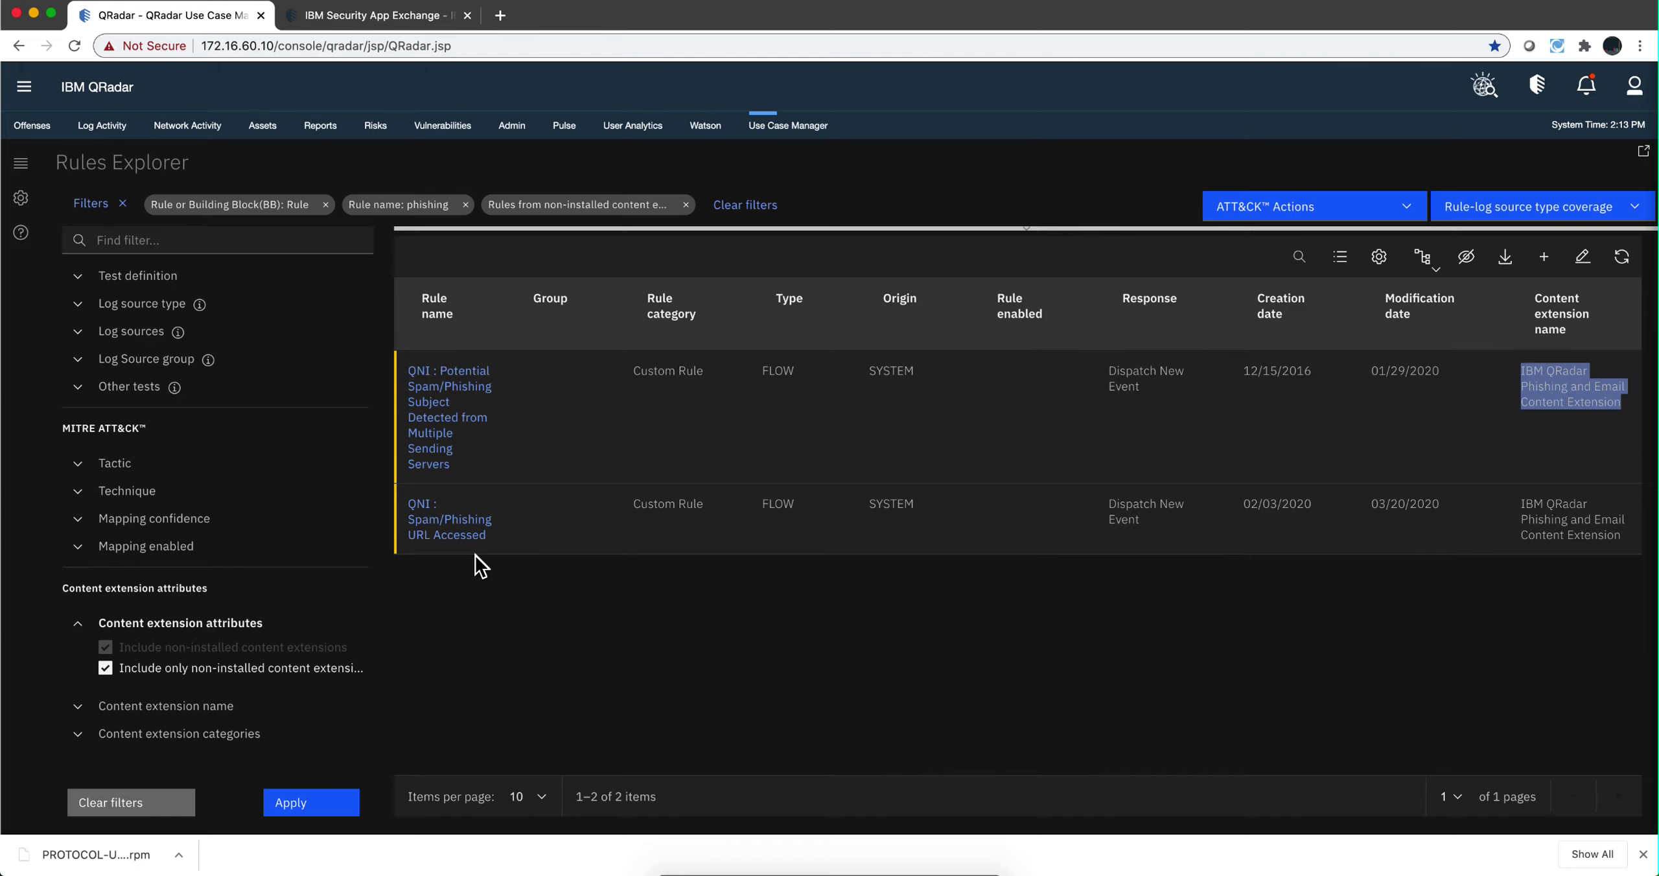
Switch back to the QRadar tab listing the 2 rules from the Phishing and Email Content Extension.
{"action": "left_click", "coordinate": [228, 23]}
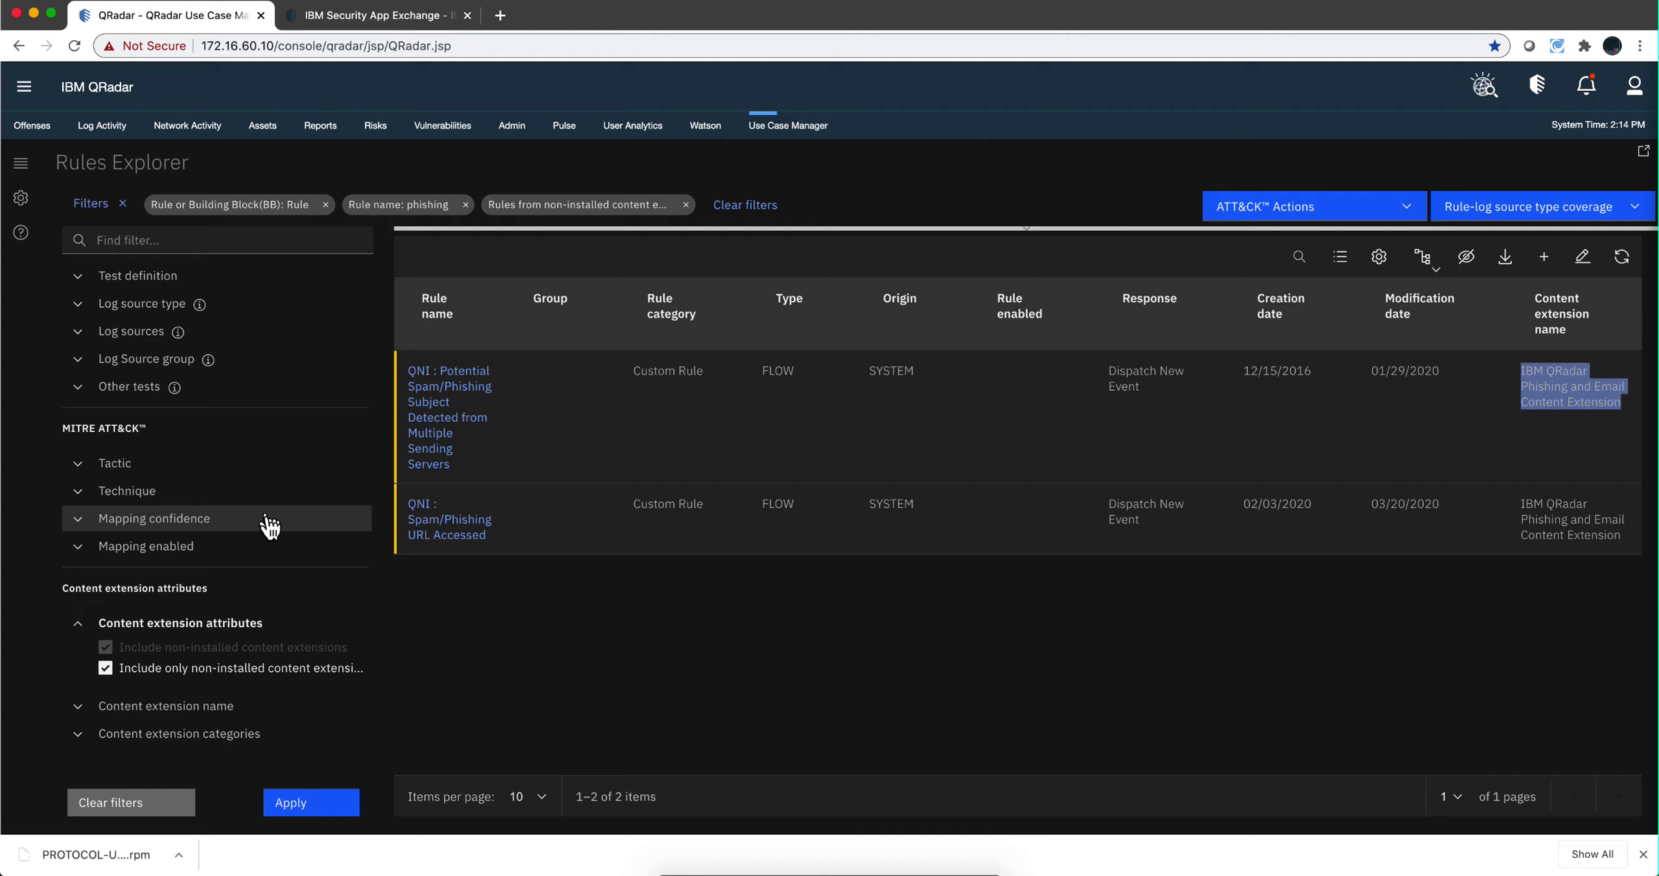